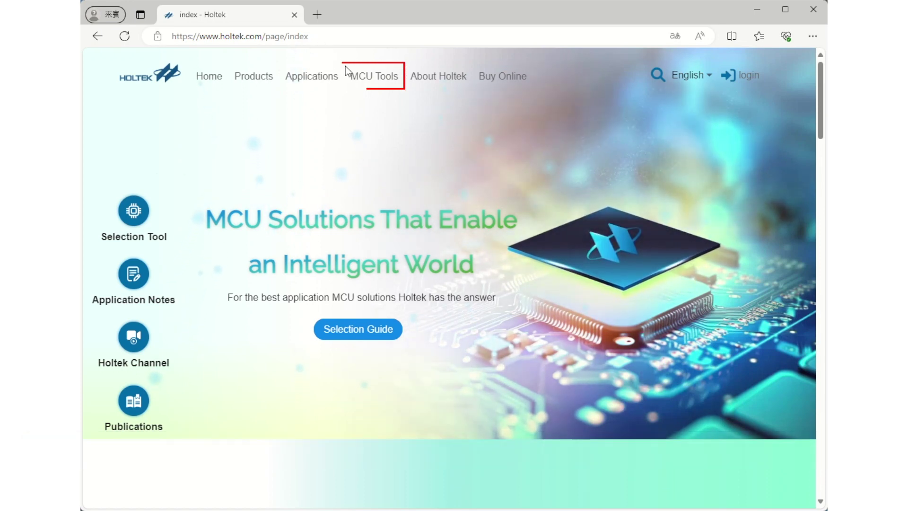
- Download the HOPE5000 V1.0.0 installer for e-WriterPro from Holtek's MCU Tools Programmer page
click(362, 81)
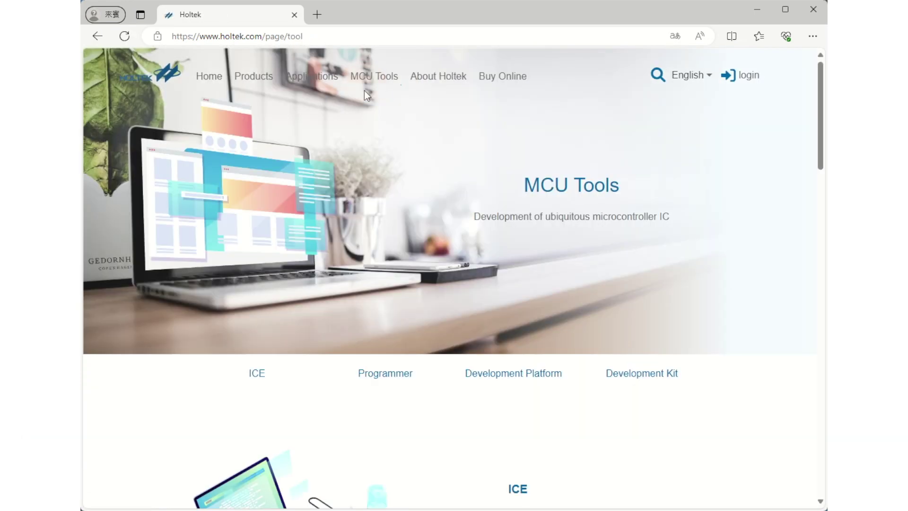
click(385, 378)
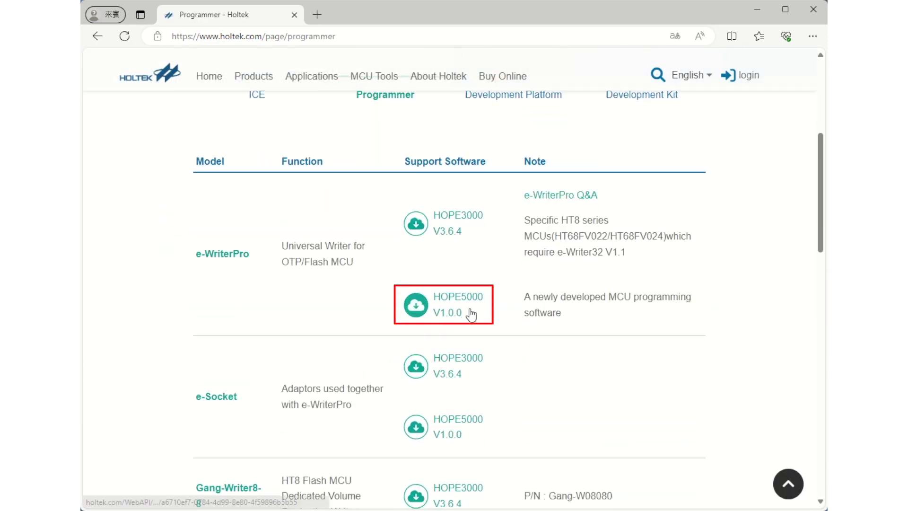
click(470, 311)
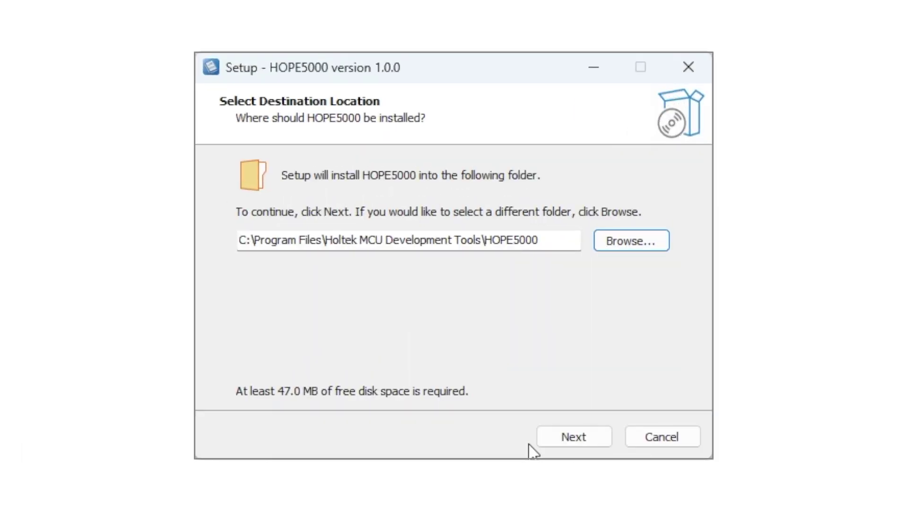
- Install HOPE5000 1.0.0, keeping the default install folder, shortcut folder and tasks
click(544, 445)
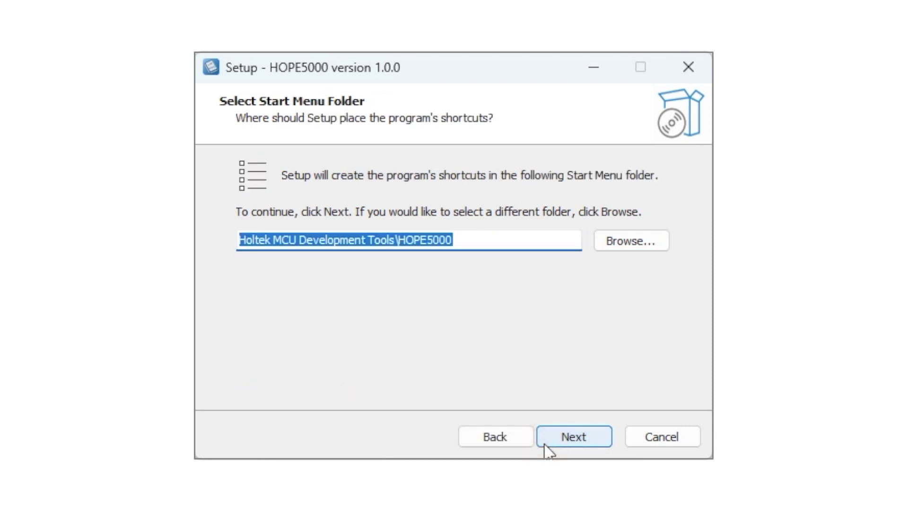
click(545, 447)
click(544, 444)
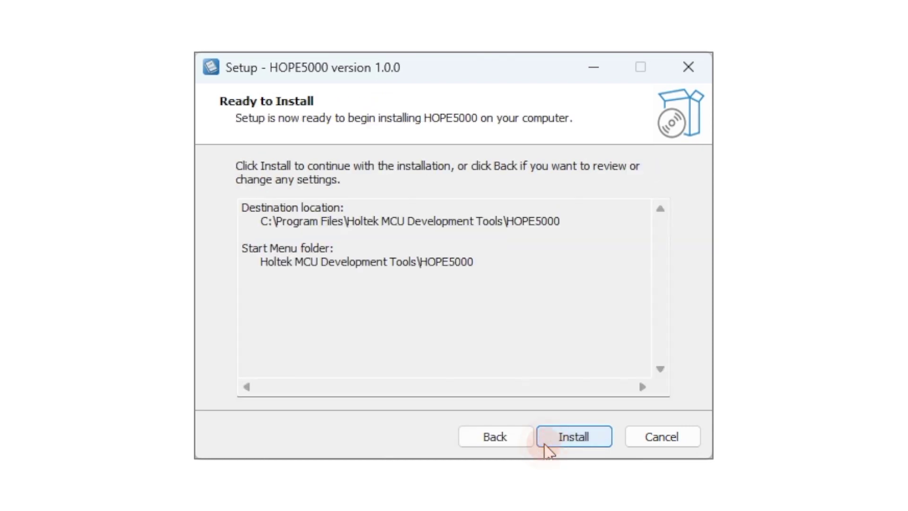
click(544, 444)
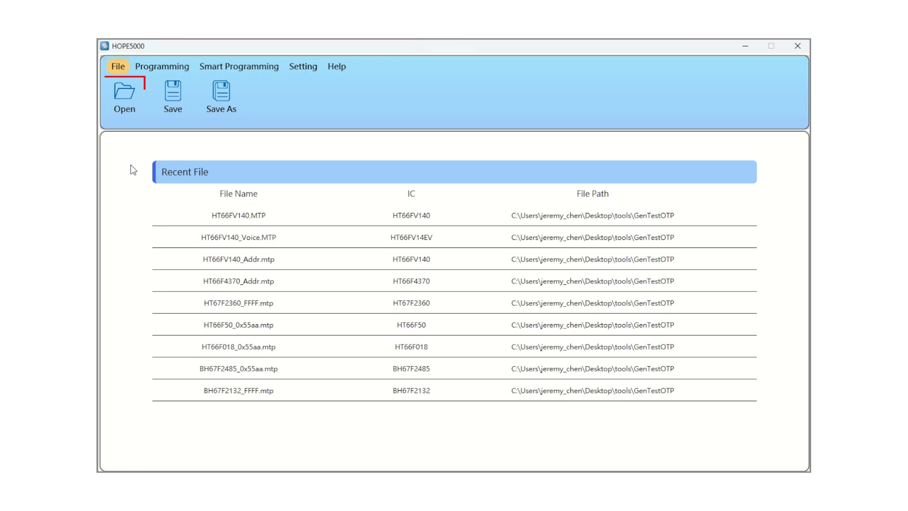
- Open the HT66FV140.MTP project file in HOPE5000
click(128, 114)
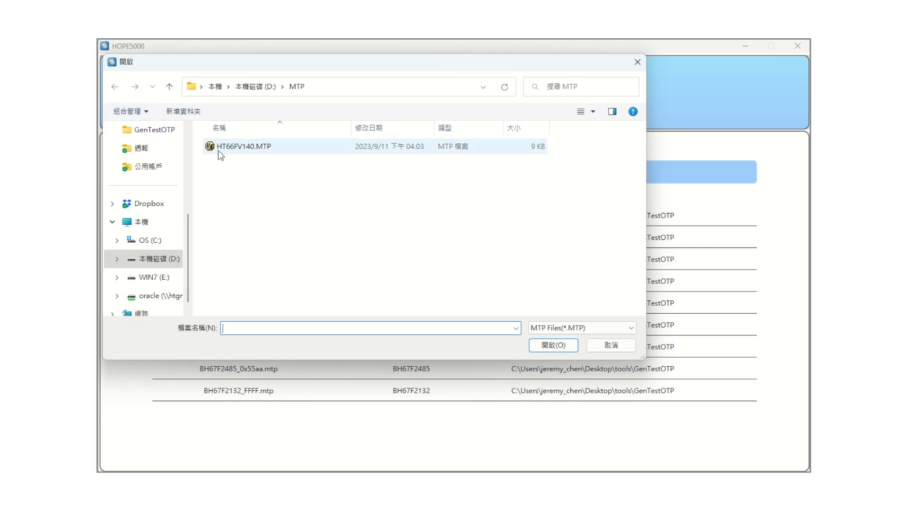
click(218, 147)
click(539, 345)
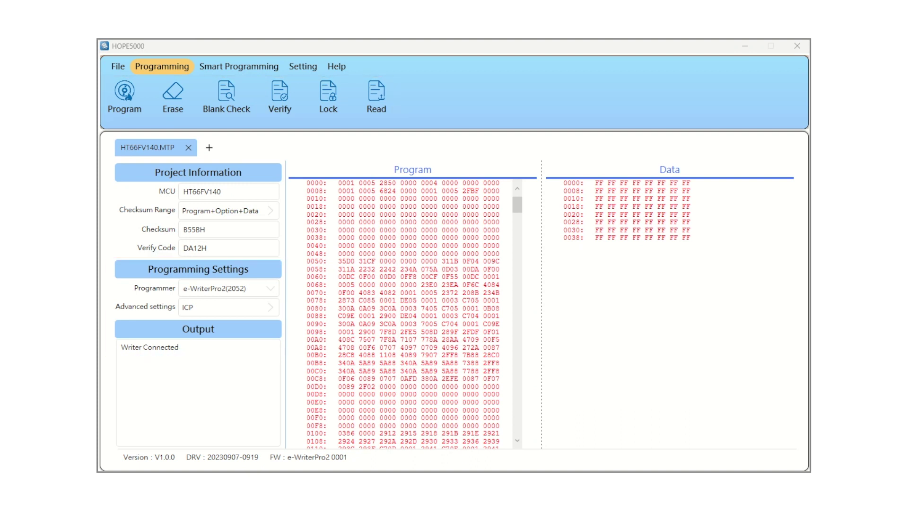
- Set the programming package to 28SOP-A and run a Blank Check on the chip
click(271, 310)
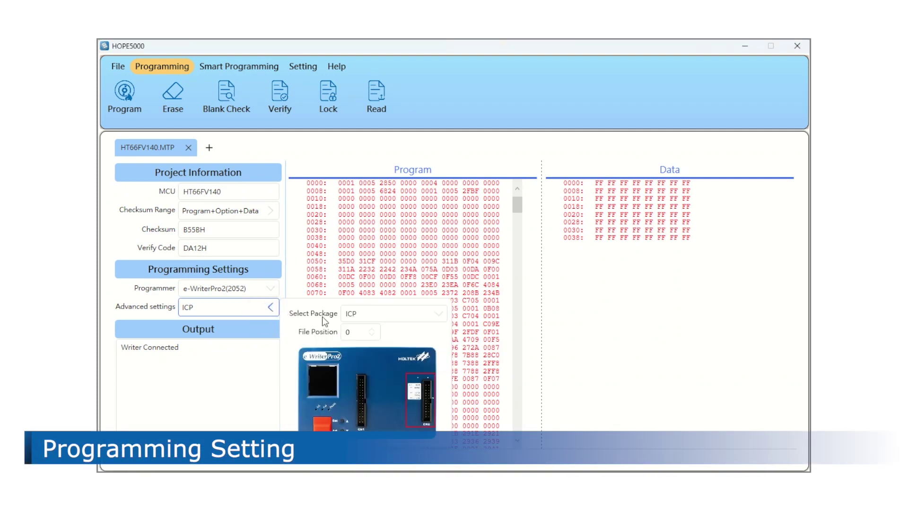
click(410, 314)
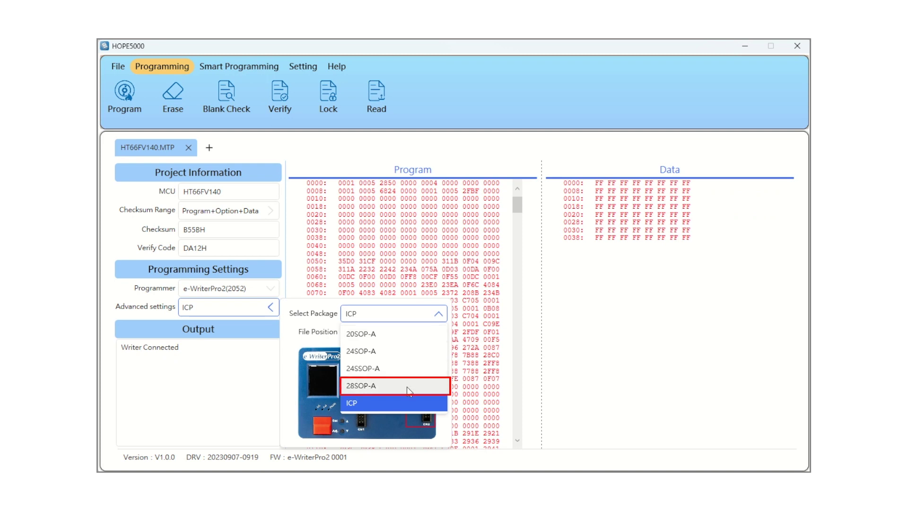
click(409, 390)
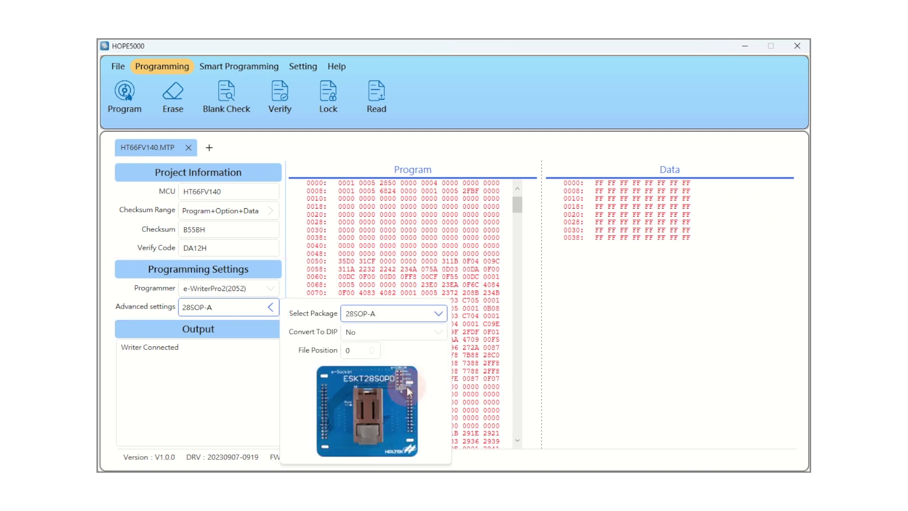
click(273, 310)
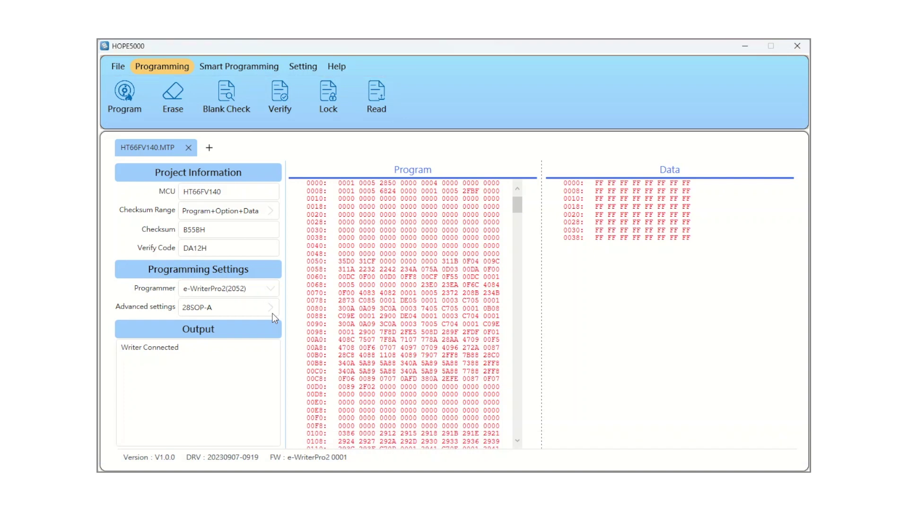
click(236, 99)
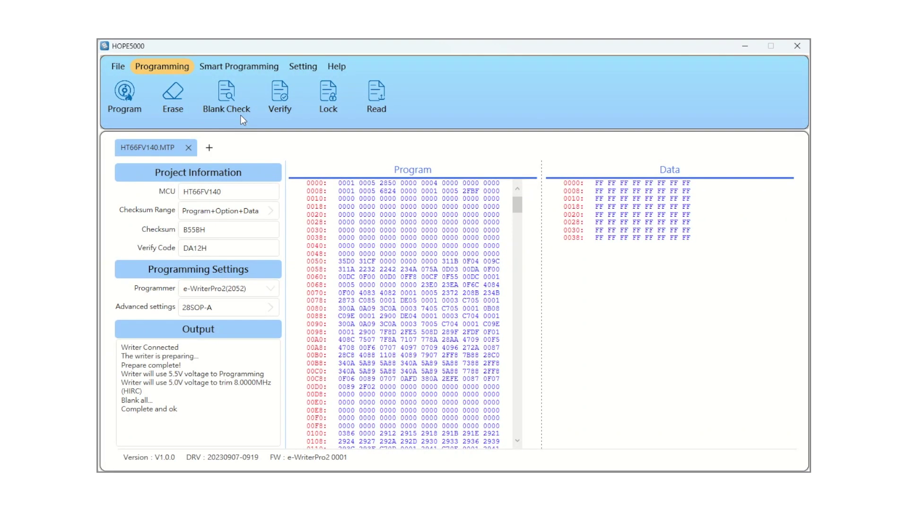
- Program, Verify, Lock and Erase the chip in turn, then go to Smart Programming
click(124, 109)
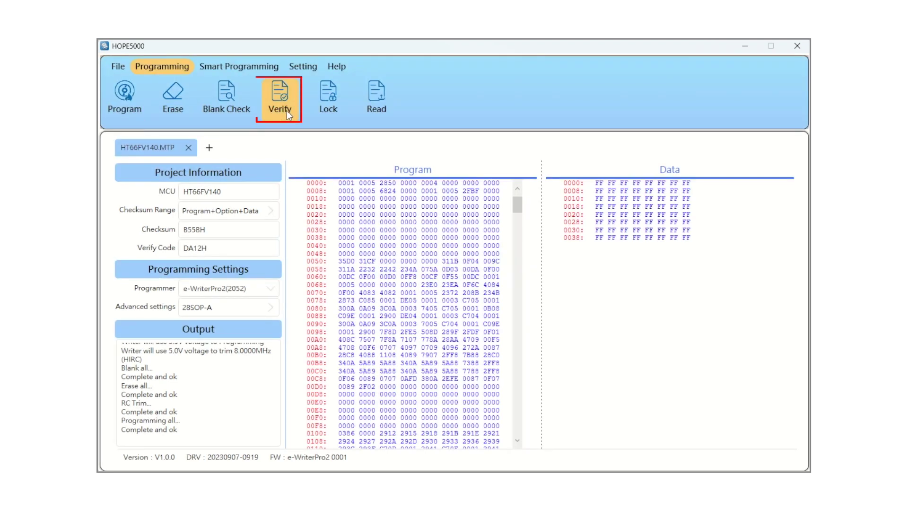
click(292, 113)
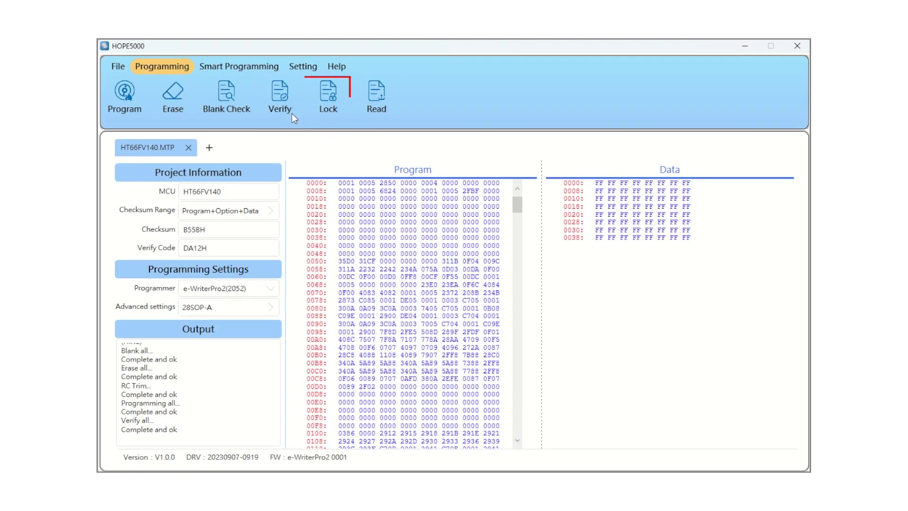
click(343, 118)
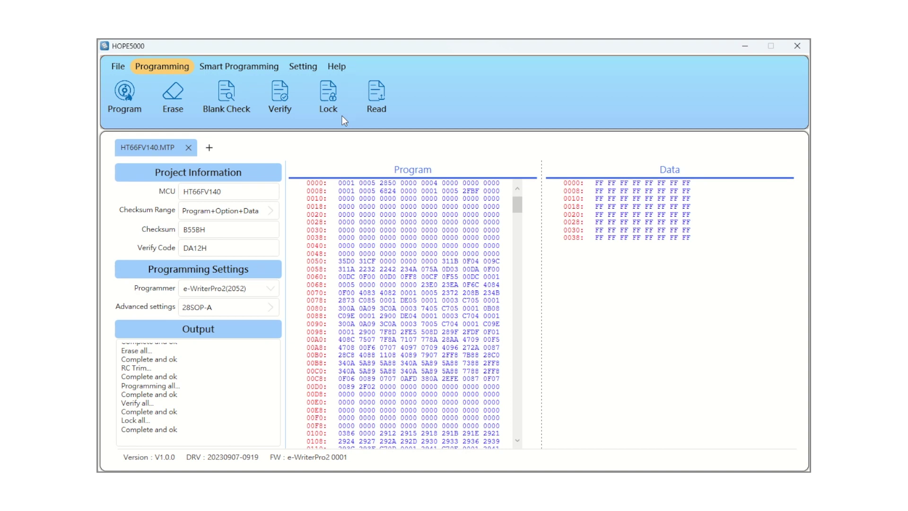
click(175, 116)
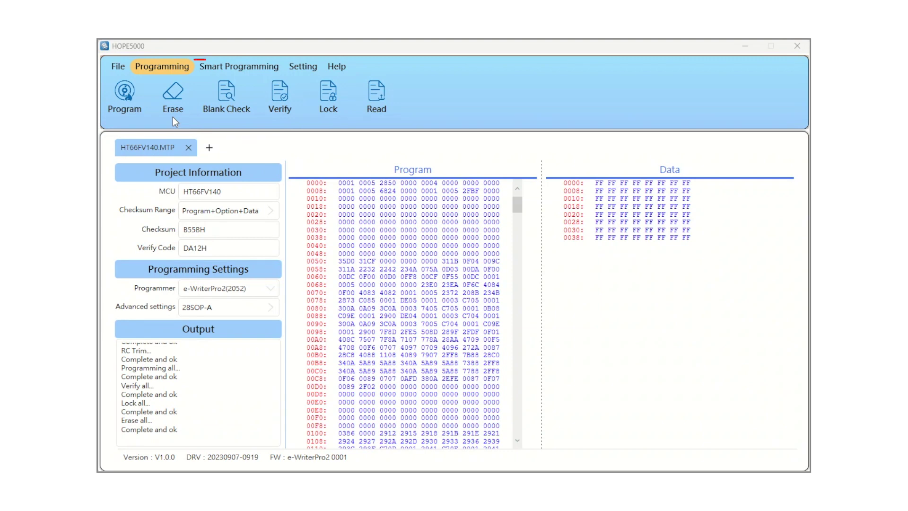
click(226, 74)
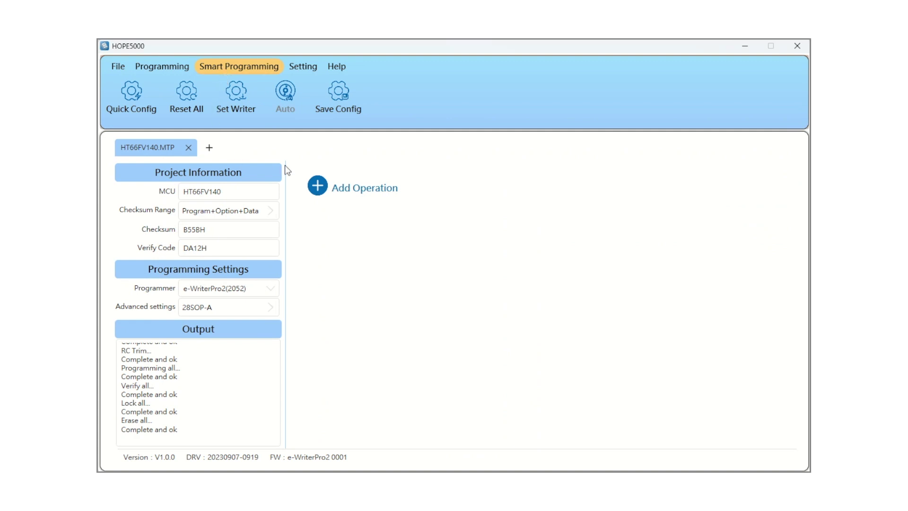
- Build the sequence Erase, Blank Check, Program, Verify, Lock and send it to the writer
click(315, 187)
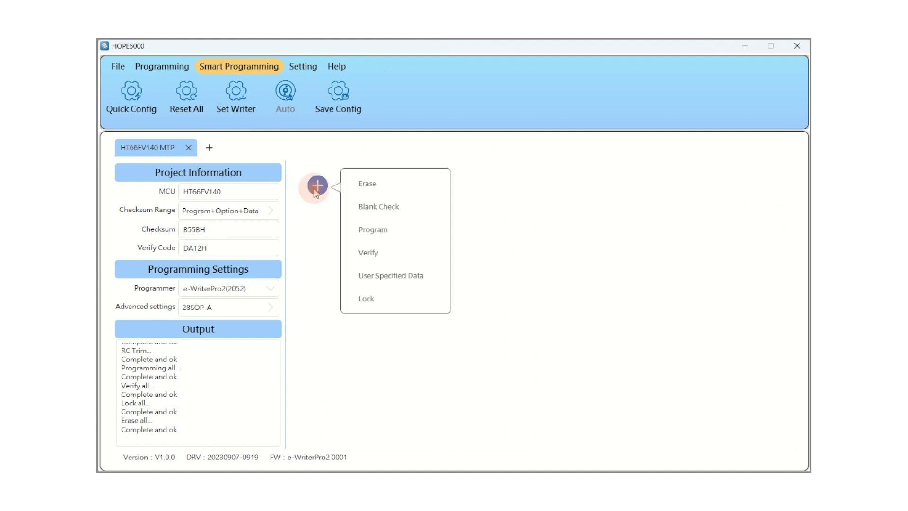
click(367, 184)
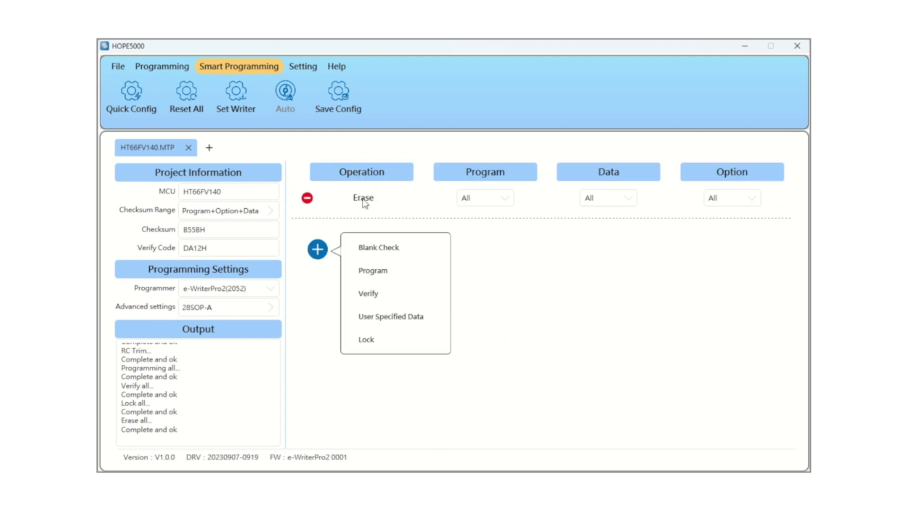
click(356, 248)
click(351, 290)
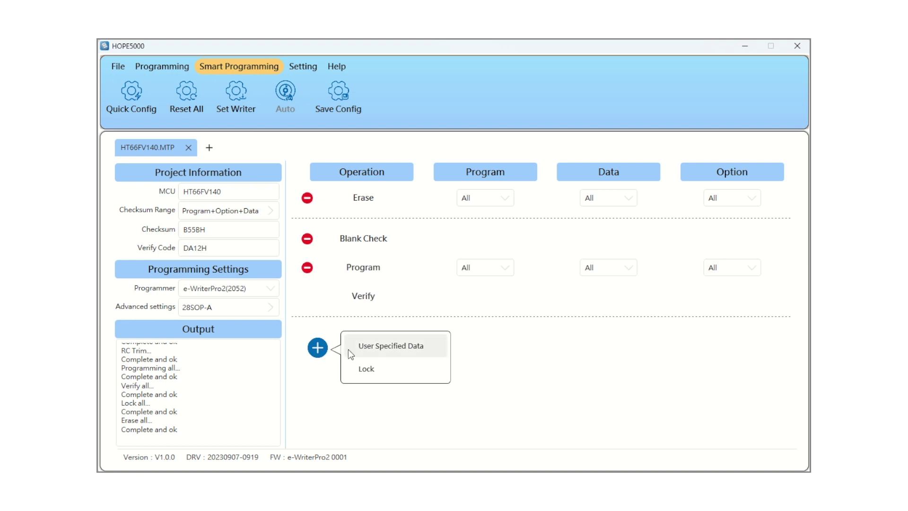
click(352, 368)
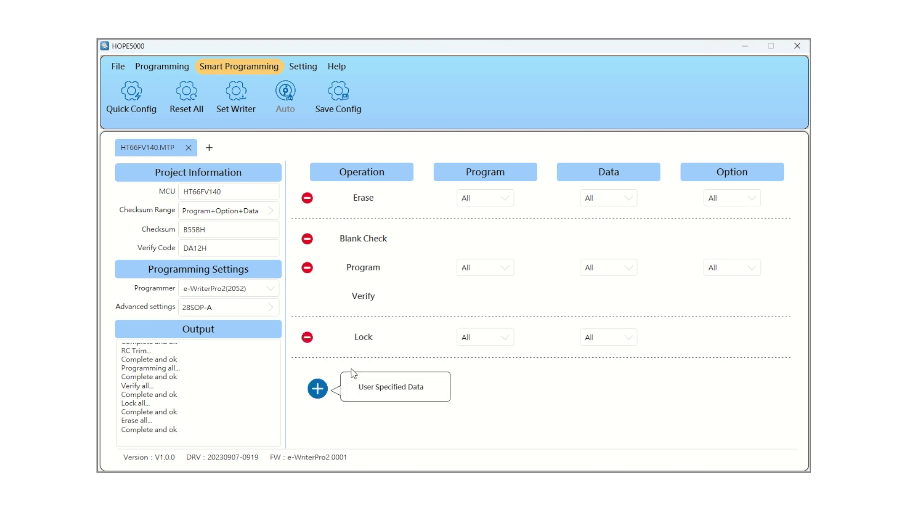
click(326, 374)
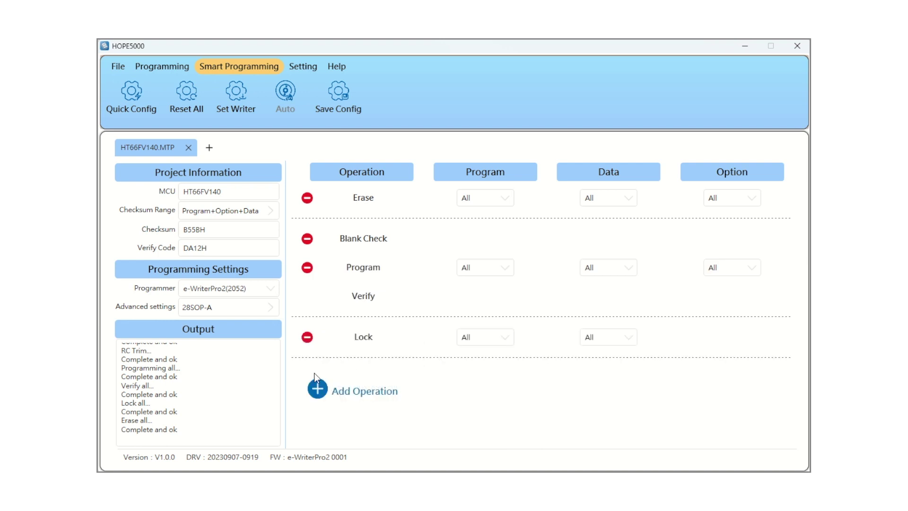
click(235, 112)
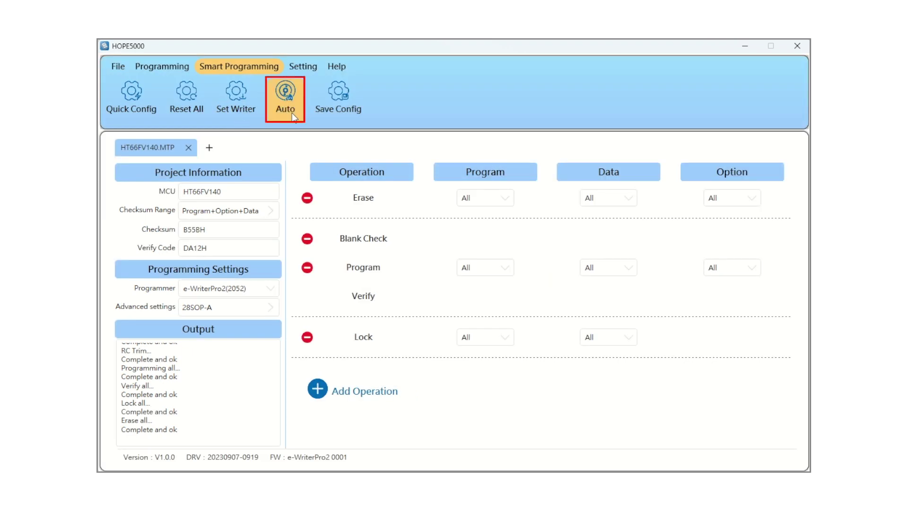
- Run the Smart Programming sequence with Auto until the log reports Complete and ok
click(290, 113)
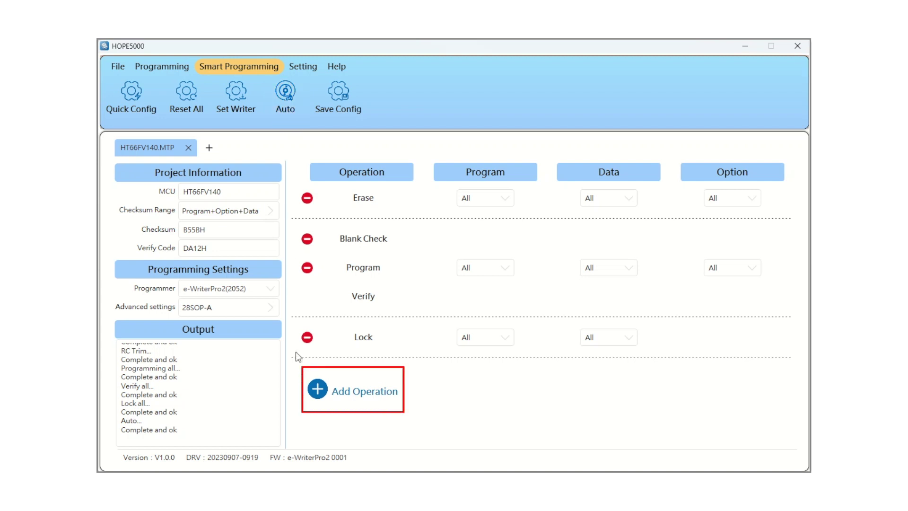
- Add a User Specified Data operation with the Program area set to Use
click(316, 393)
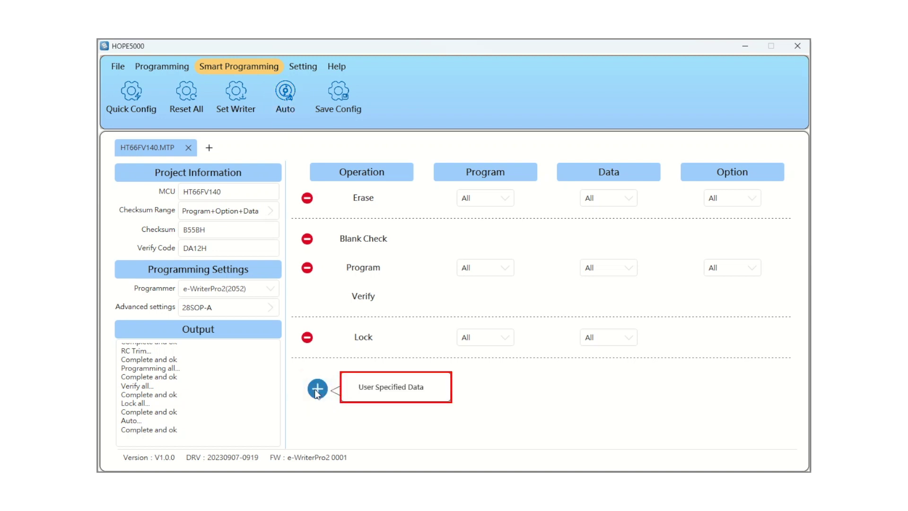
click(370, 390)
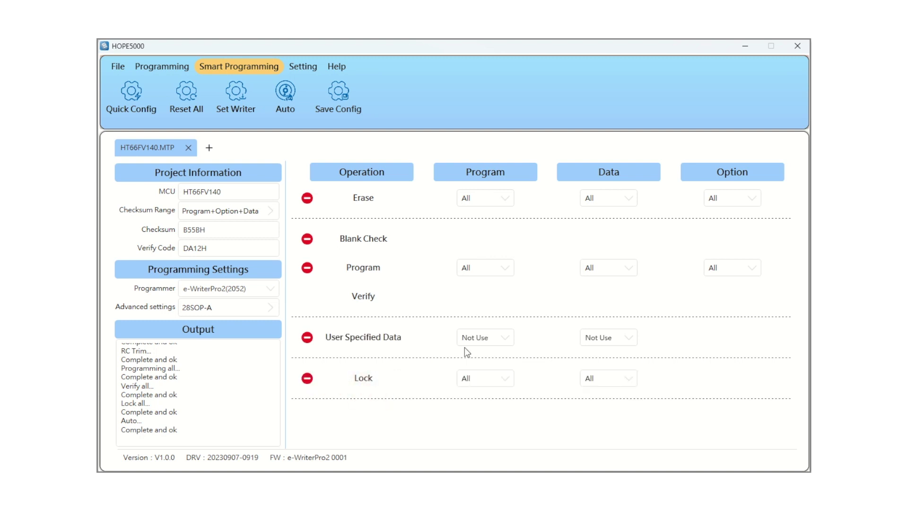
click(507, 340)
click(499, 373)
click(528, 341)
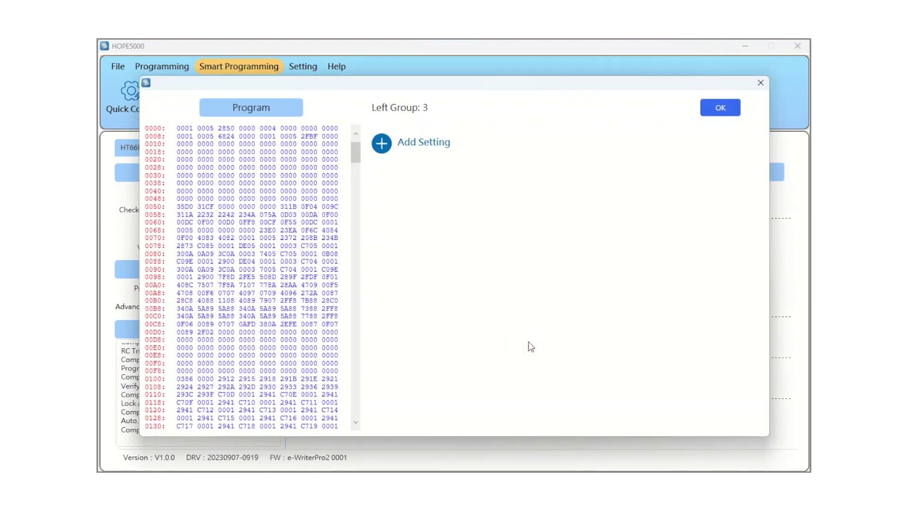
- Add a first user data setting: offset 18H, length 2, seed 300
click(383, 149)
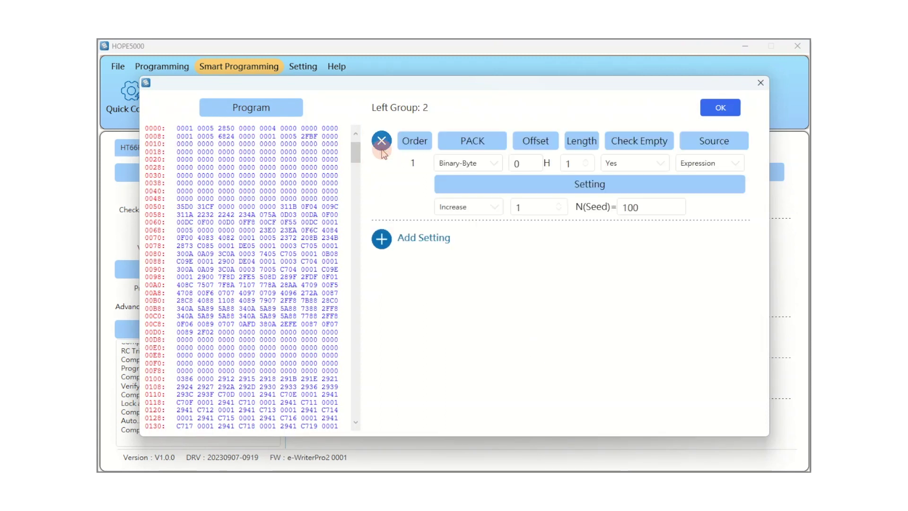
double_click(523, 163)
text(18)
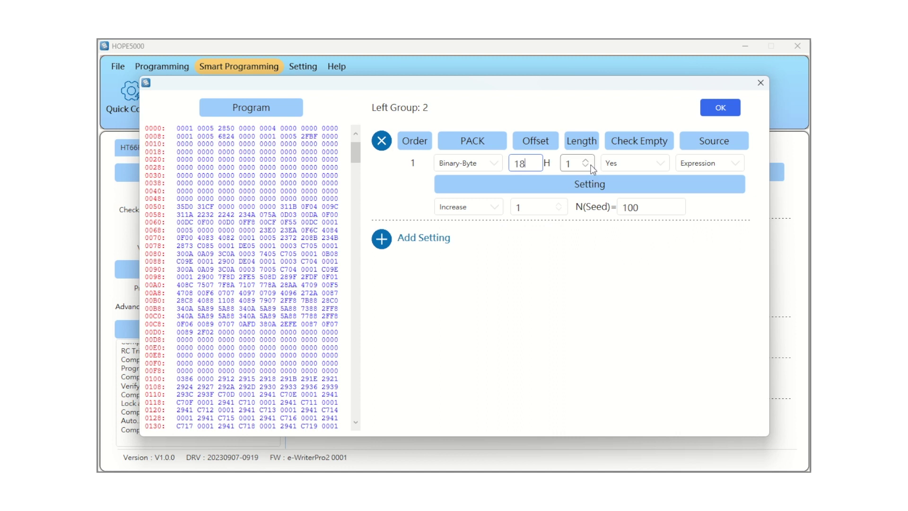
double_click(570, 163)
text(2)
click(623, 207)
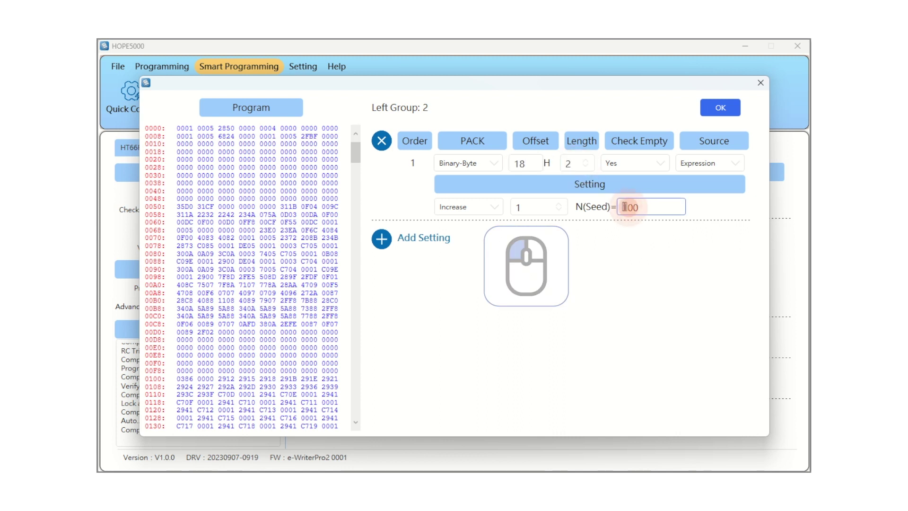
text(3)
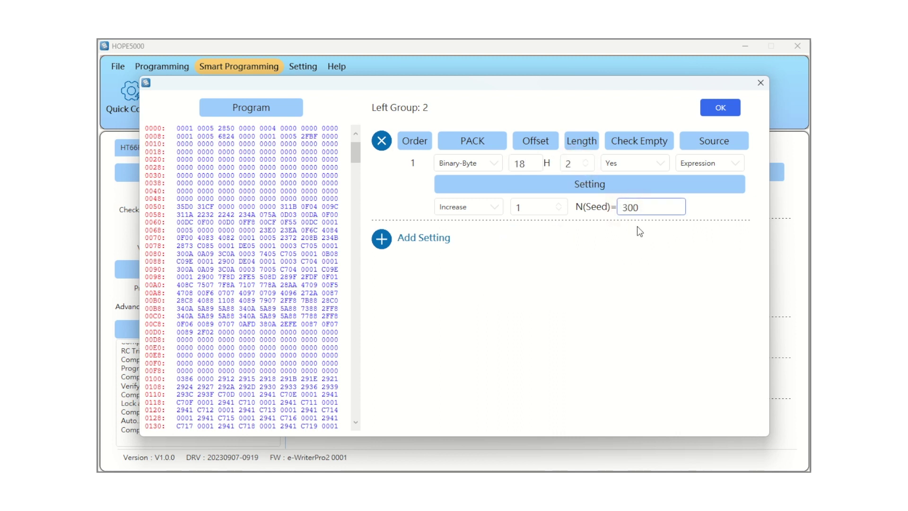
- Add a second setting at offset D8H taking data from preload file SN.txt, entries 1 to 4
click(388, 246)
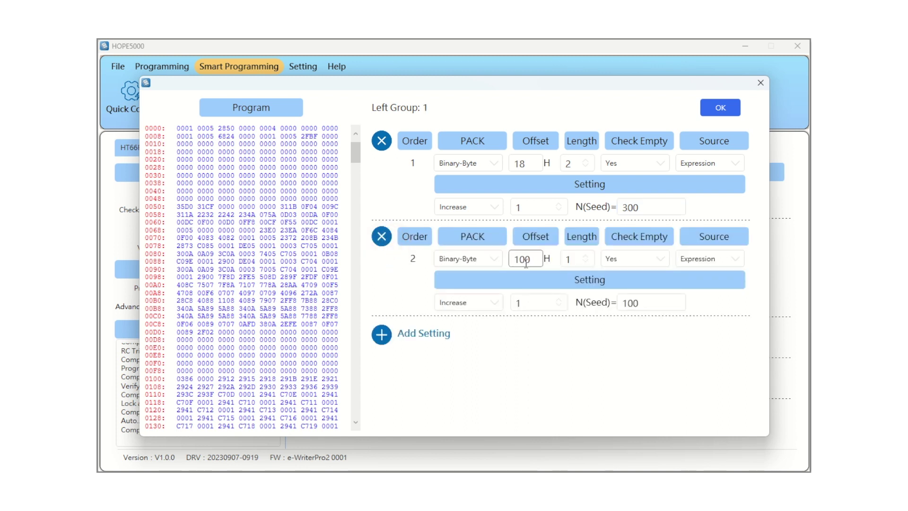
double_click(525, 259)
text(D8)
click(732, 264)
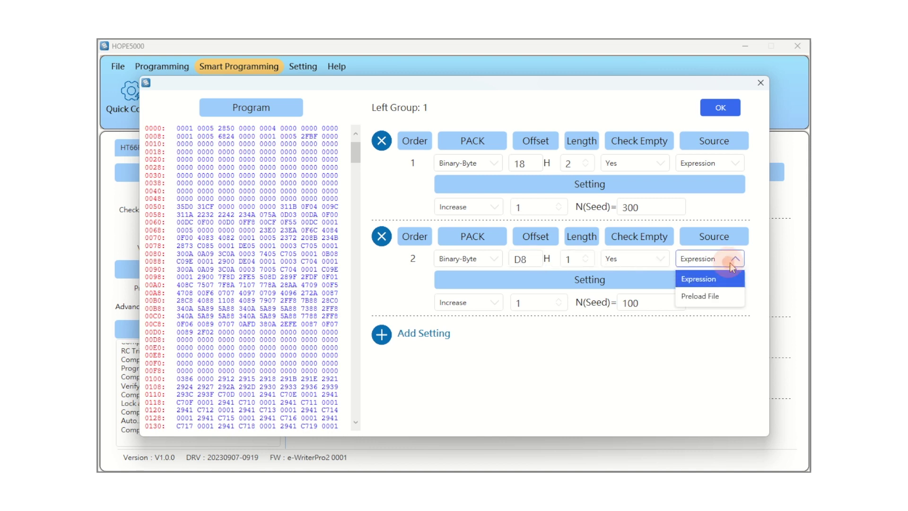
click(716, 296)
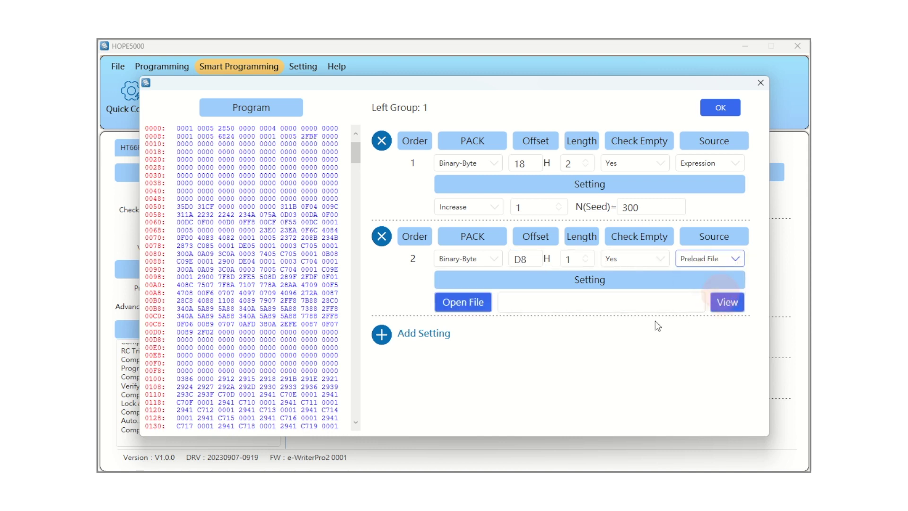
click(483, 309)
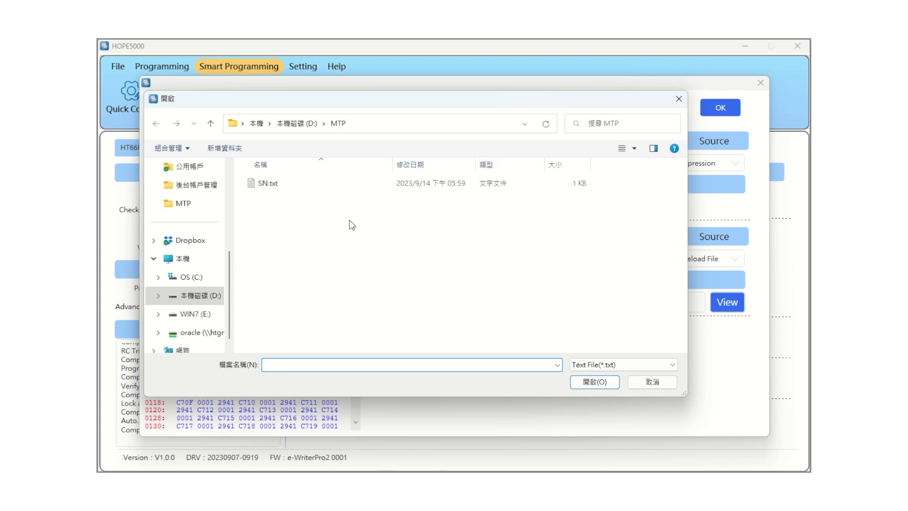
click(294, 186)
click(597, 382)
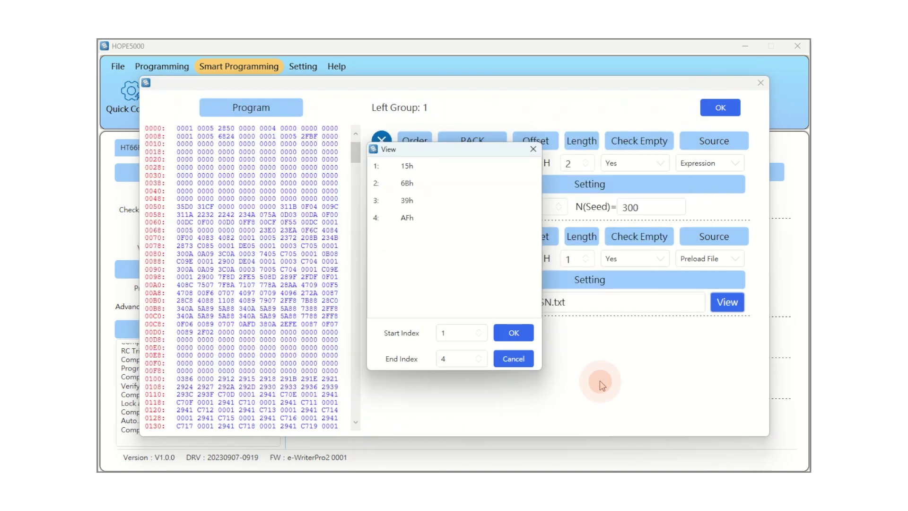
click(515, 332)
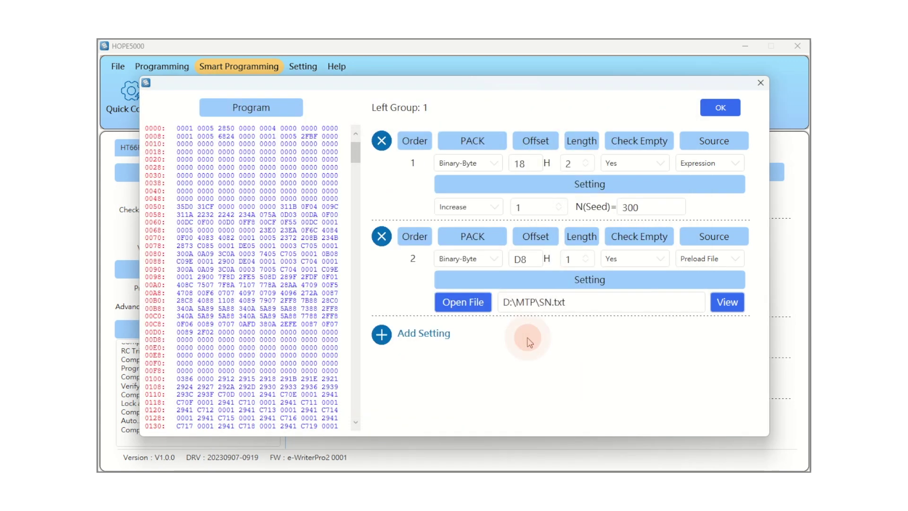
- Save the user data settings, send the updated sequence to the writer and run Auto
click(729, 115)
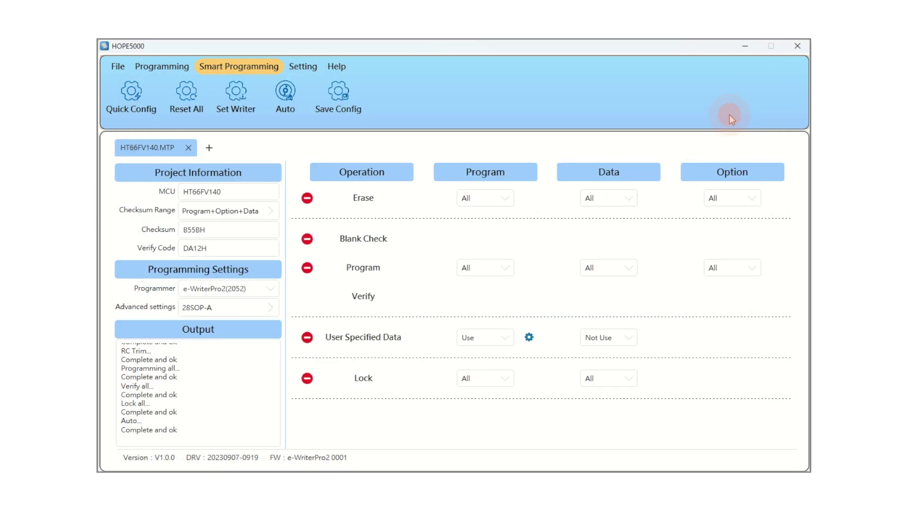
click(245, 112)
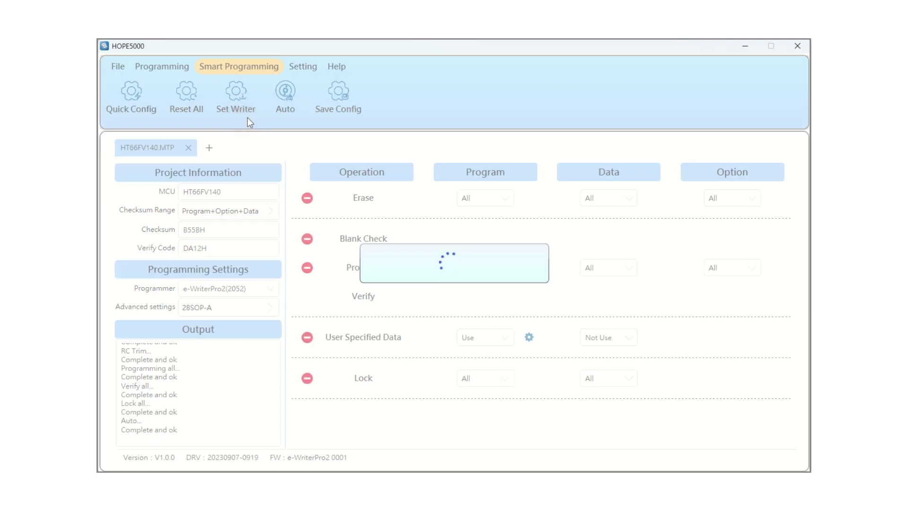
click(292, 110)
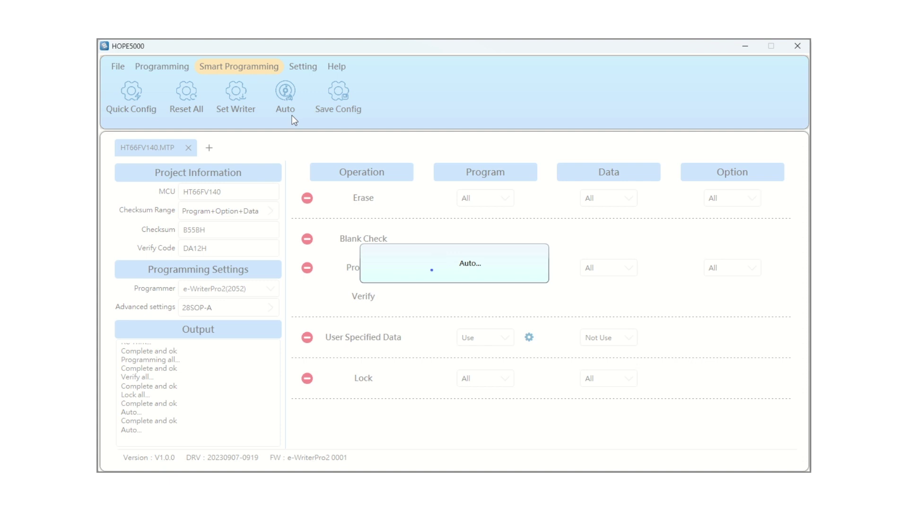